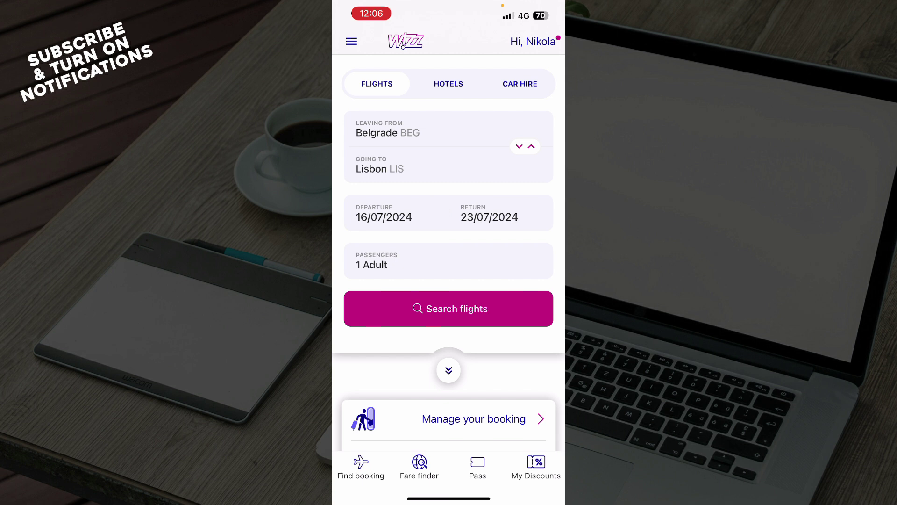
Browse the WIZZ Discount Club, Boarding cards and Fare finder pages, returning home each time.
{"action": "left_click", "coordinate": [536, 466]}
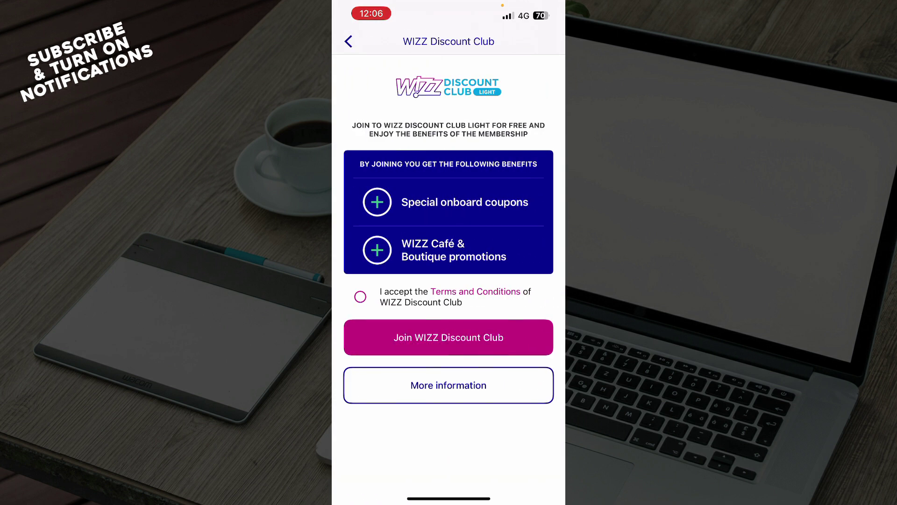
{"action": "left_click", "coordinate": [348, 42]}
{"action": "left_click", "coordinate": [477, 465]}
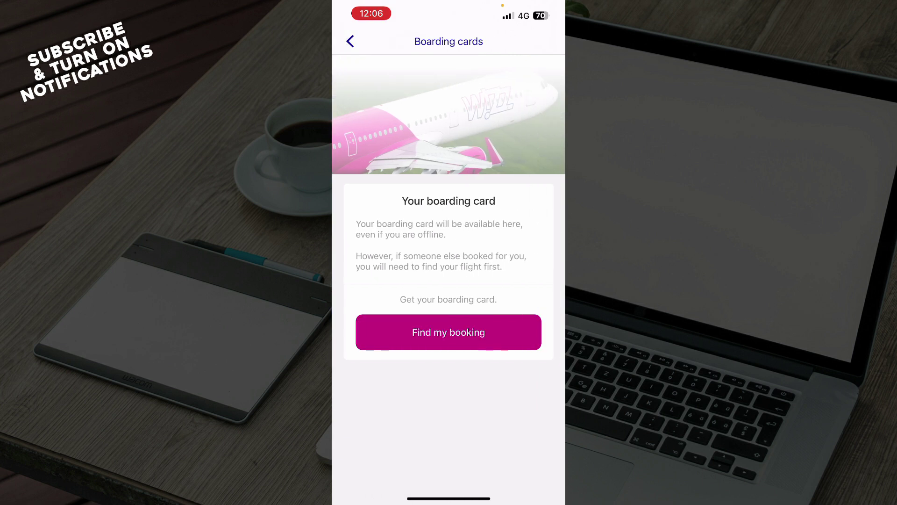
{"action": "left_click", "coordinate": [349, 41]}
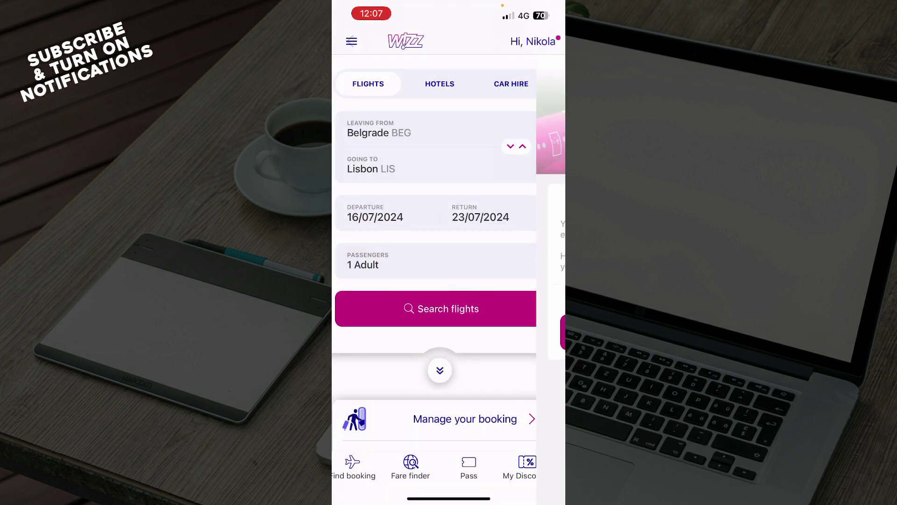
{"action": "left_click", "coordinate": [419, 466]}
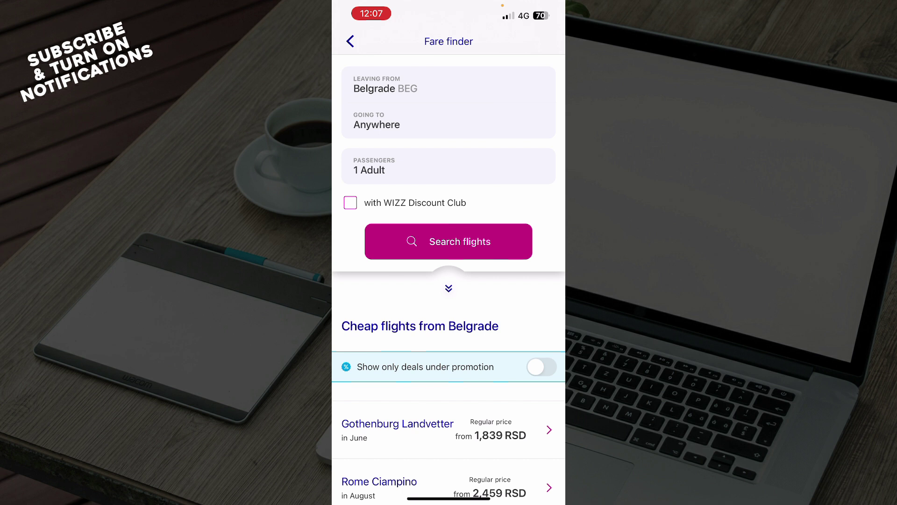
{"action": "left_click", "coordinate": [349, 41]}
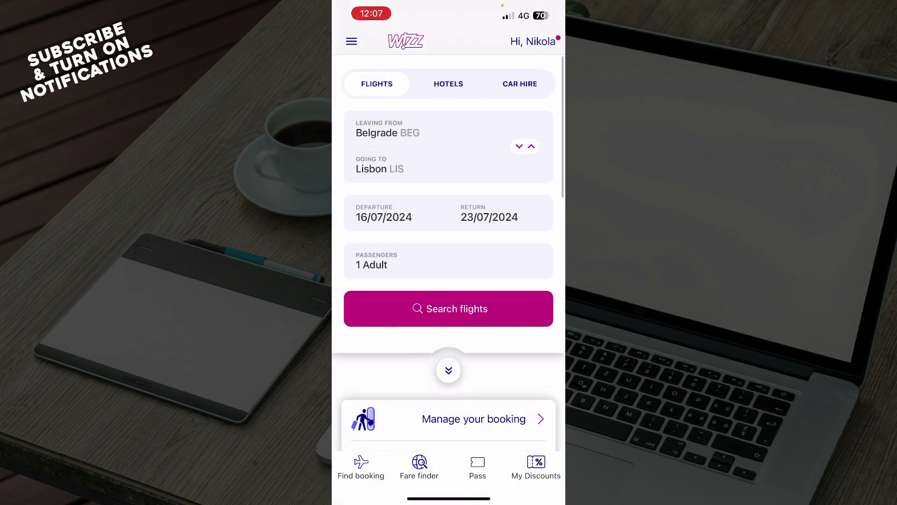
From the side menu, go to Boarding card under Bookings.
{"action": "left_click", "coordinate": [352, 42]}
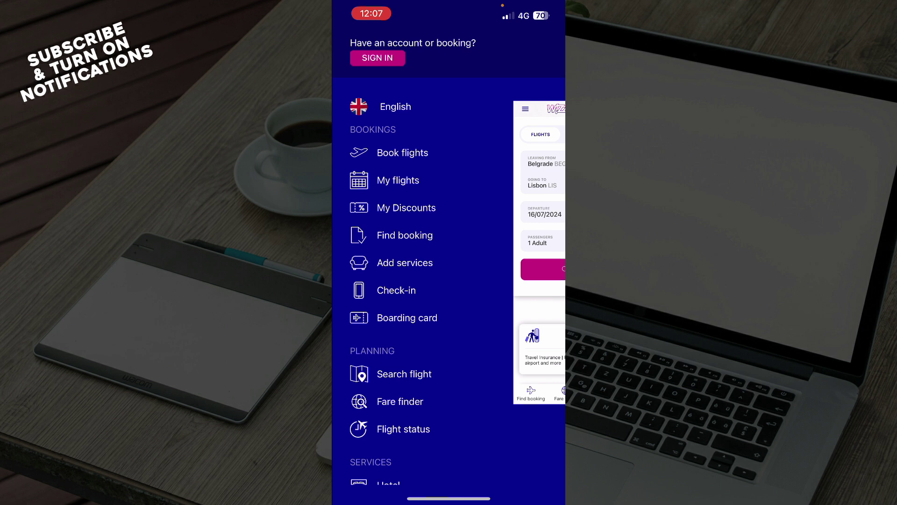
{"action": "scroll", "coordinate": [420, 281], "scroll_direction": "down", "scroll_amount": 2}
{"action": "scroll", "coordinate": [449, 280], "scroll_direction": "down", "scroll_amount": 1}
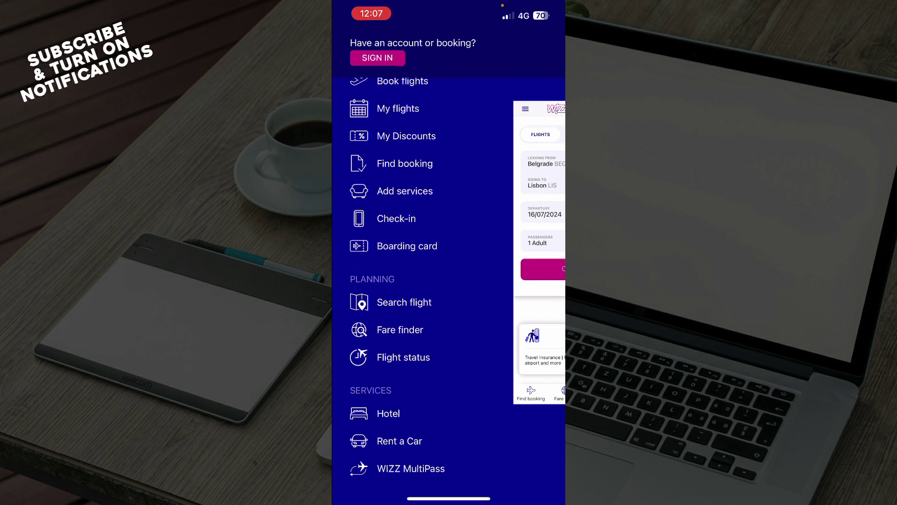
{"action": "scroll", "coordinate": [448, 280], "scroll_direction": "down", "scroll_amount": 1}
{"action": "scroll", "coordinate": [448, 280], "scroll_direction": "down", "scroll_amount": 3}
{"action": "scroll", "coordinate": [448, 280], "scroll_direction": "down", "scroll_amount": 3}
{"action": "scroll", "coordinate": [449, 280], "scroll_direction": "down", "scroll_amount": 3}
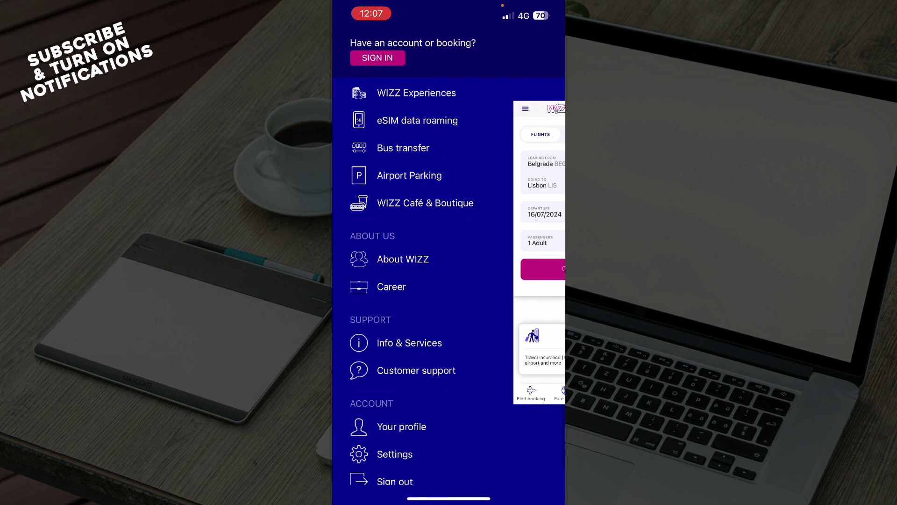
{"action": "scroll", "coordinate": [449, 280], "scroll_direction": "down", "scroll_amount": 2}
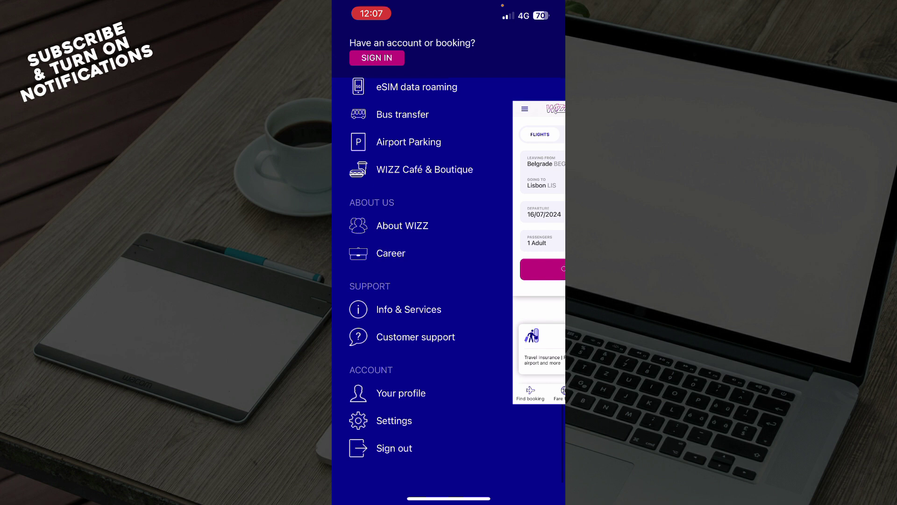
{"action": "left_click", "coordinate": [538, 308]}
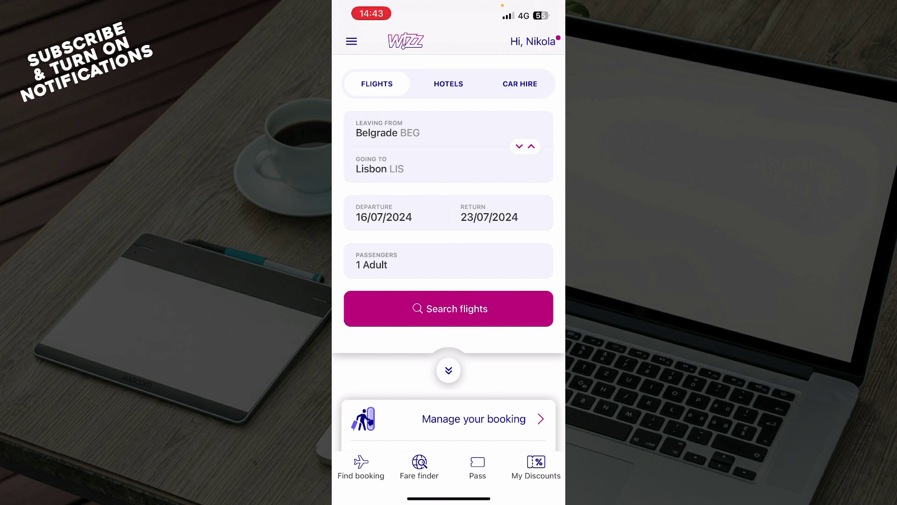
{"action": "left_click", "coordinate": [351, 42]}
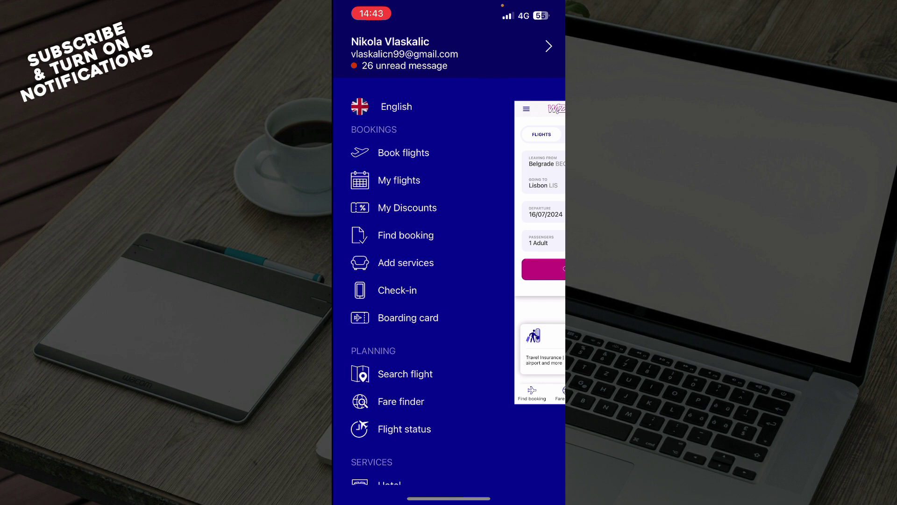
{"action": "left_click", "coordinate": [408, 318]}
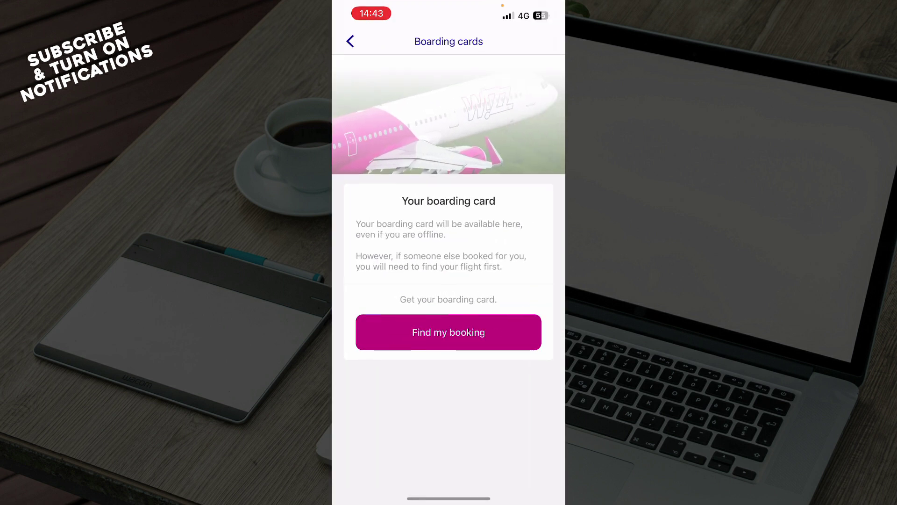